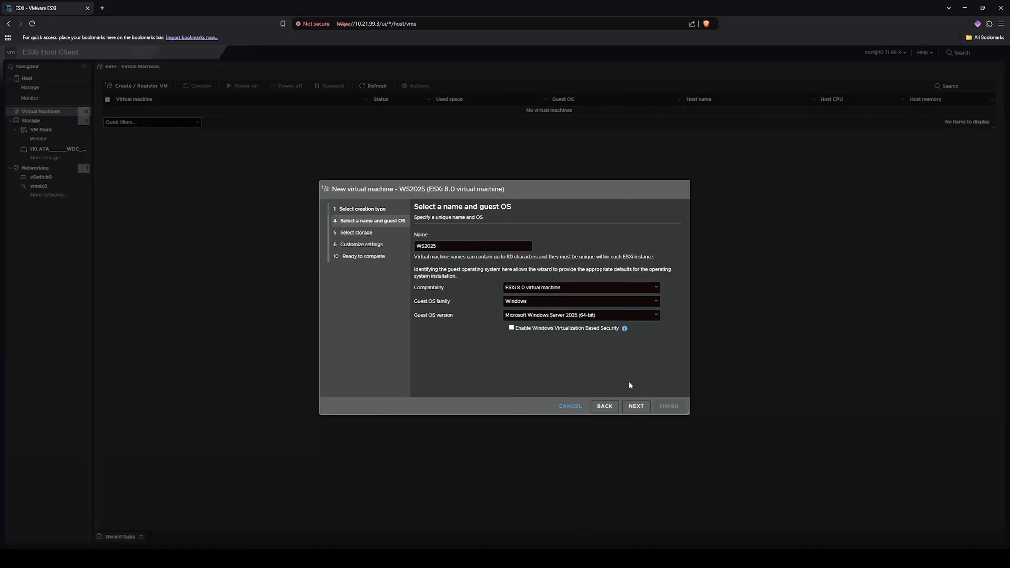
Step: Store the WS2025 VM on the VM Store datastore and advance to Customize settings
left_click(636, 406)
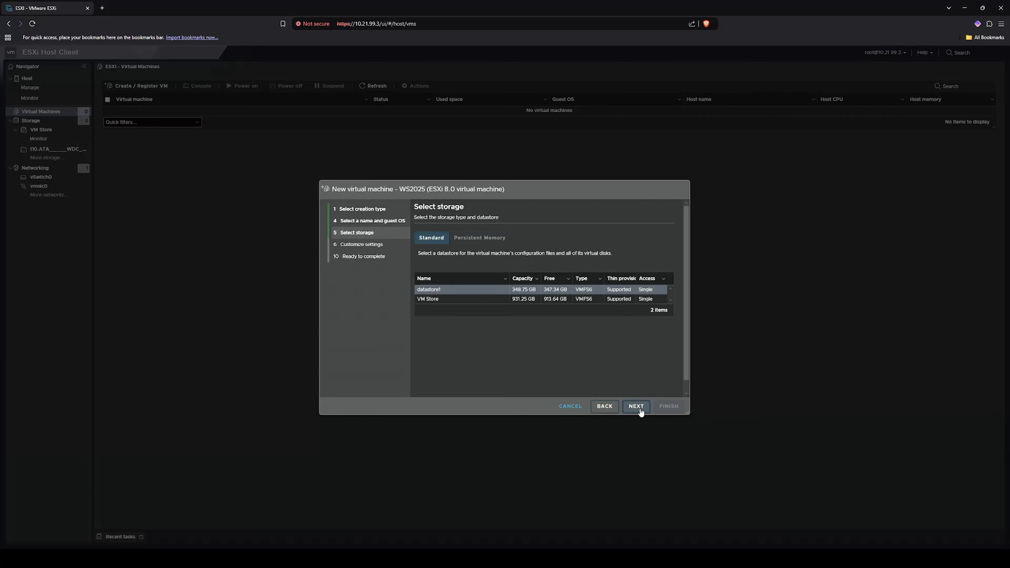
left_click(436, 299)
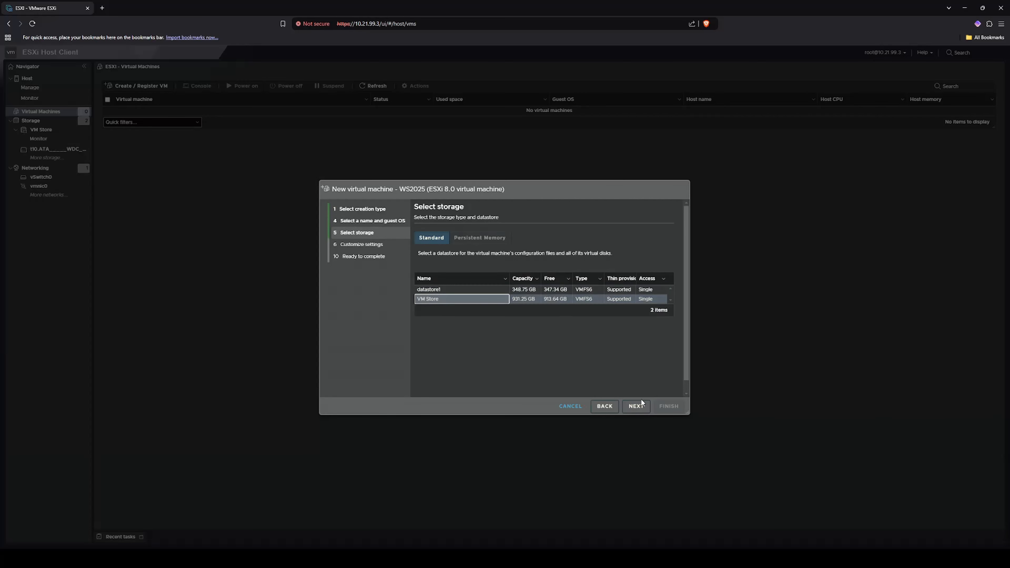
left_click(638, 409)
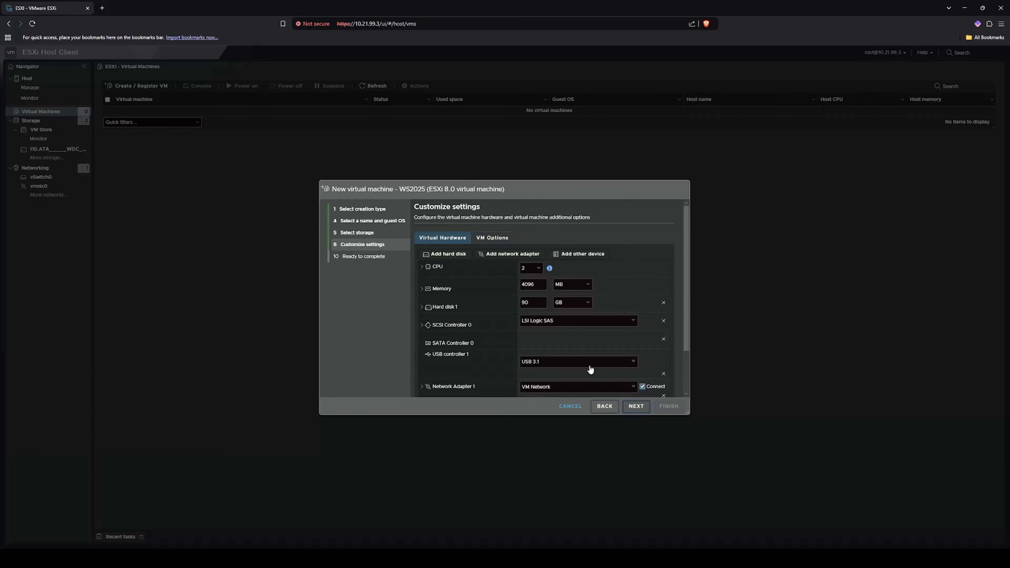
Step: Give the VM 4 CPUs and change its memory from 4096 MB to 8 GB
left_click(539, 270)
left_click(536, 303)
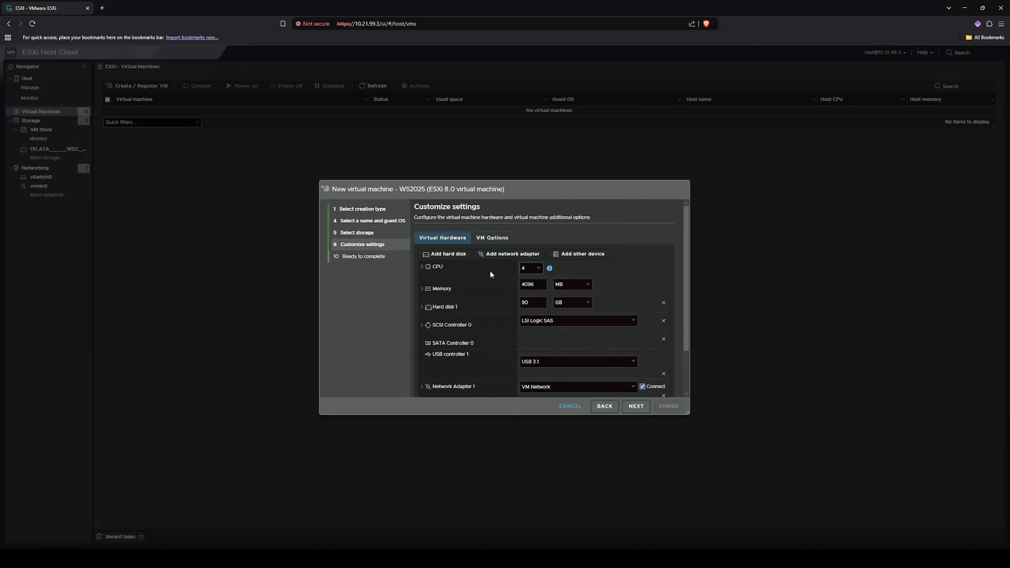
left_click(423, 267)
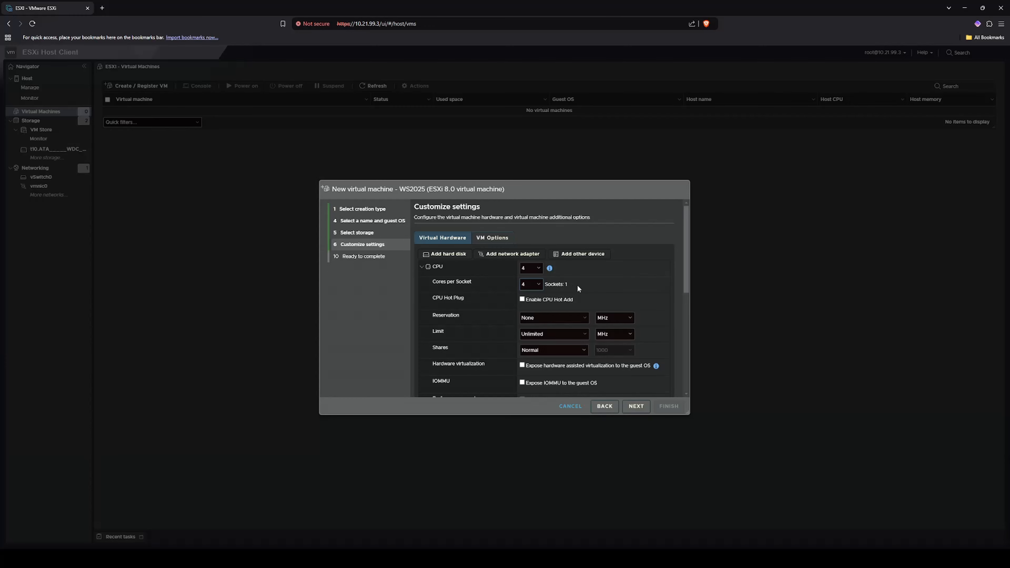
left_click(430, 267)
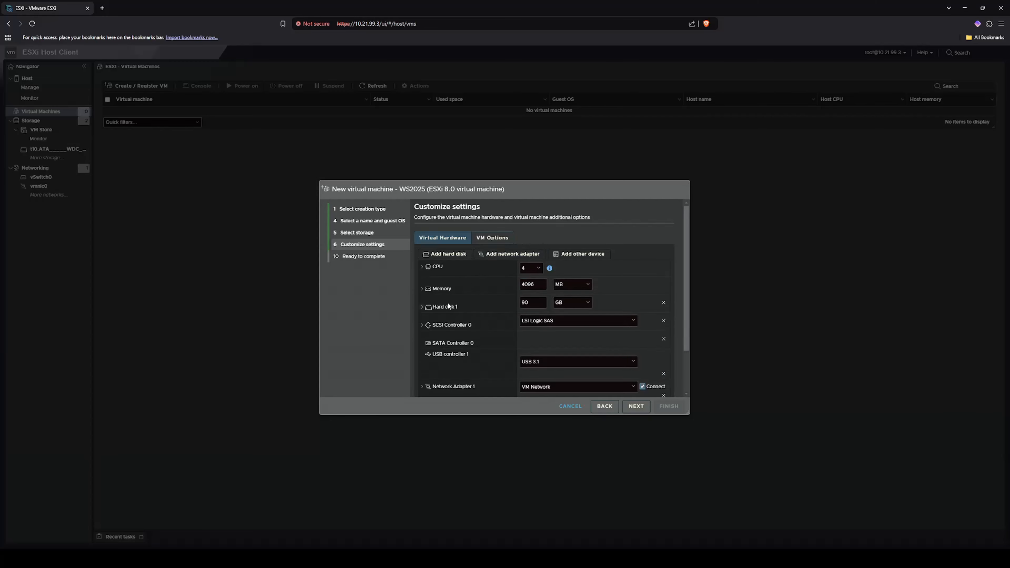
left_click_drag(540, 285, 504, 290)
type("8")
left_click(572, 285)
left_click(569, 311)
scroll(501, 304, "down", 2)
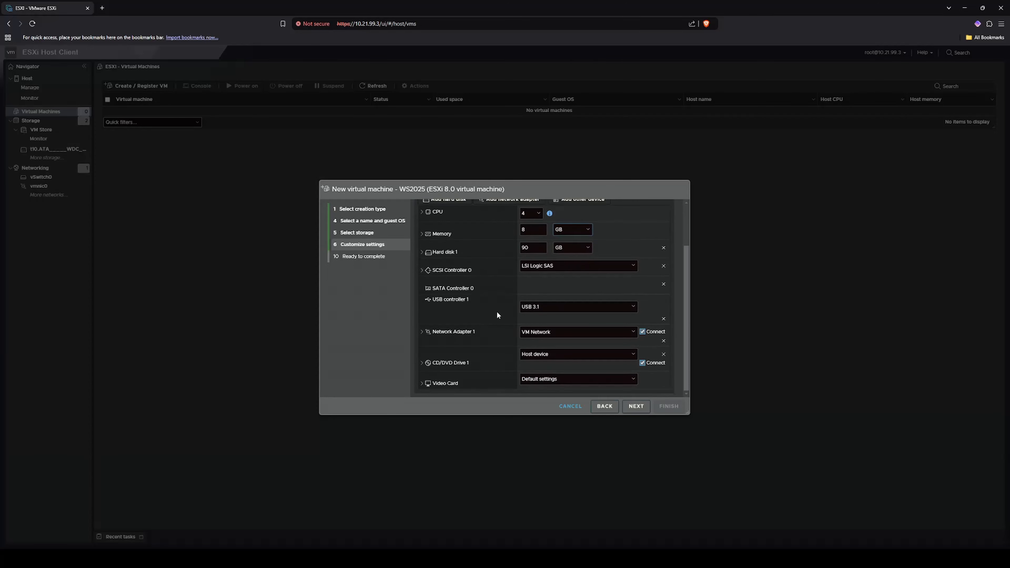
Step: Change Network Adapter 1's type to VMXNET 3
left_click(427, 332)
scroll(510, 331, "down", 1)
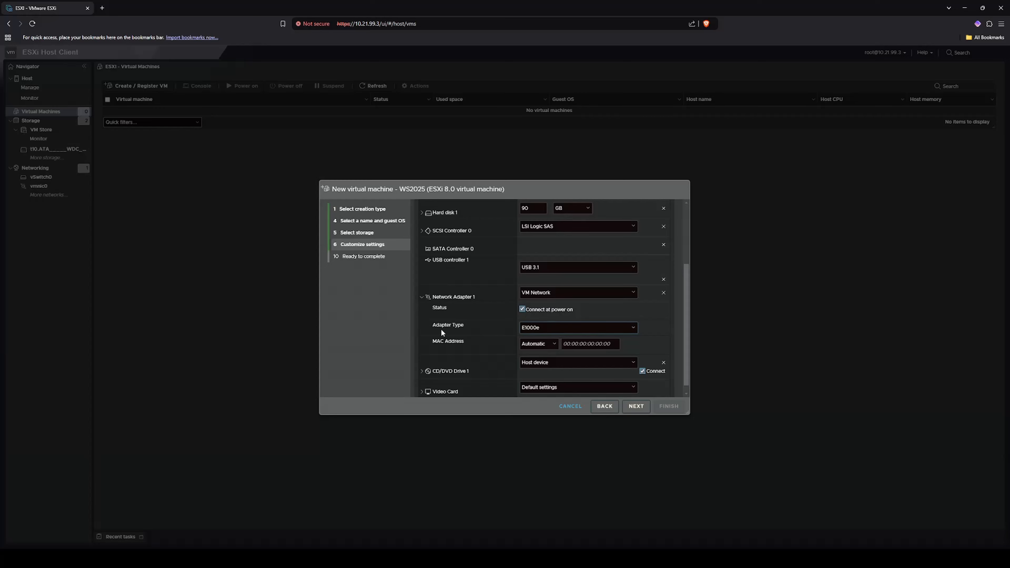
left_click(546, 356)
left_click(422, 297)
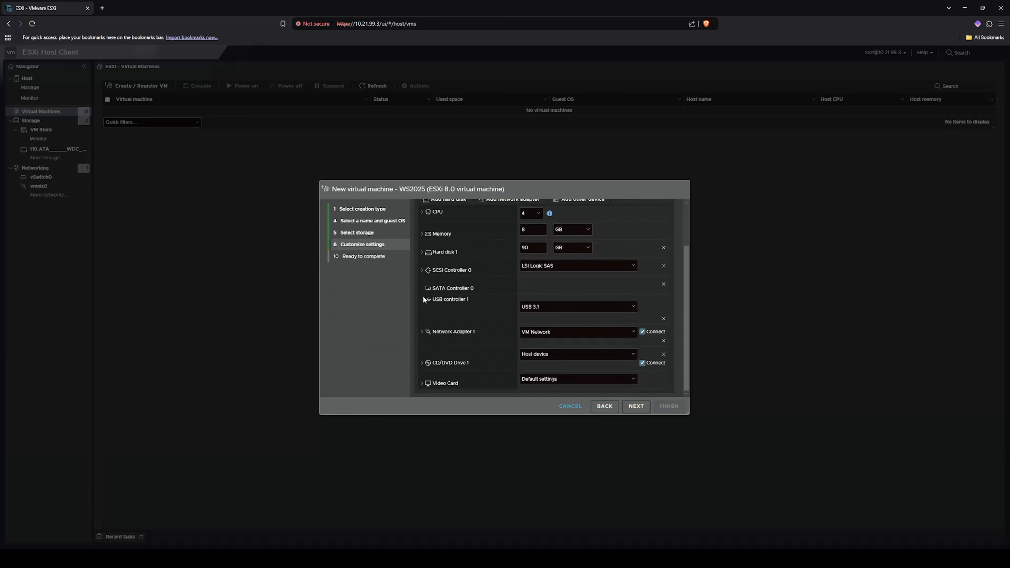
Step: Attach VM Store's ISO/WindowsServer2025Eval.iso as the CD/DVD datastore ISO and reach the final review
left_click(575, 355)
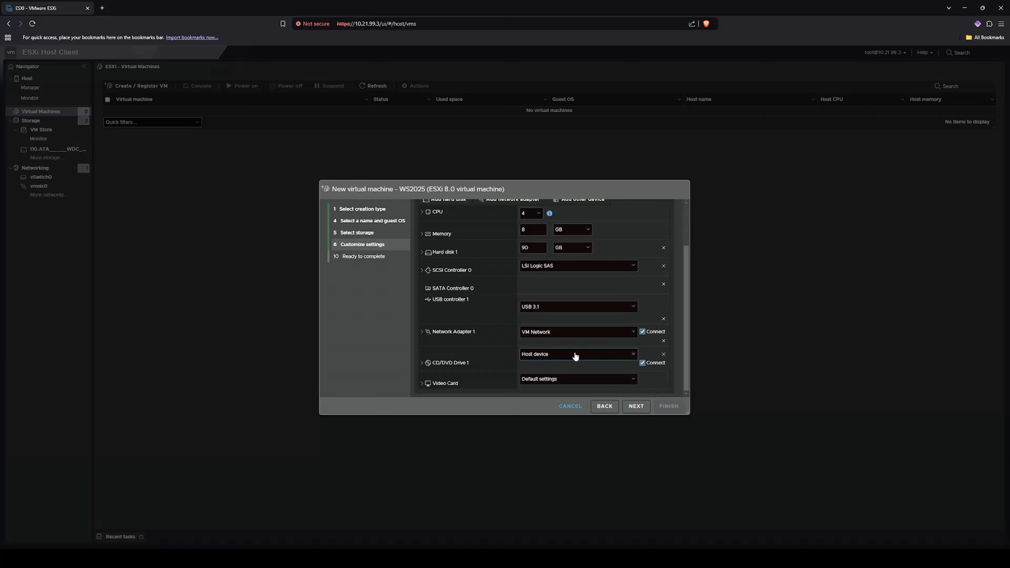
left_click(567, 374)
left_click(389, 255)
left_click(445, 256)
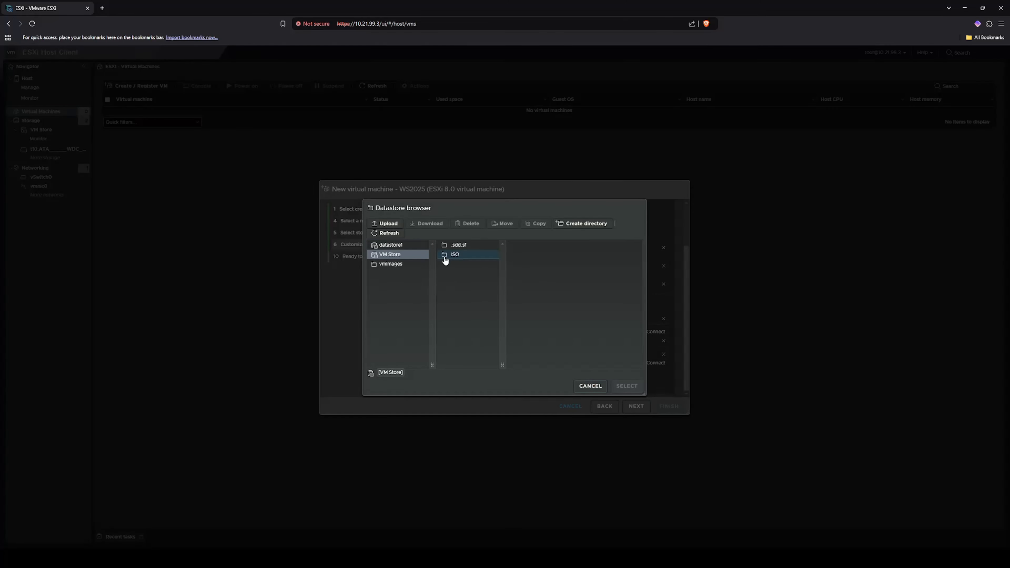
left_click(537, 264)
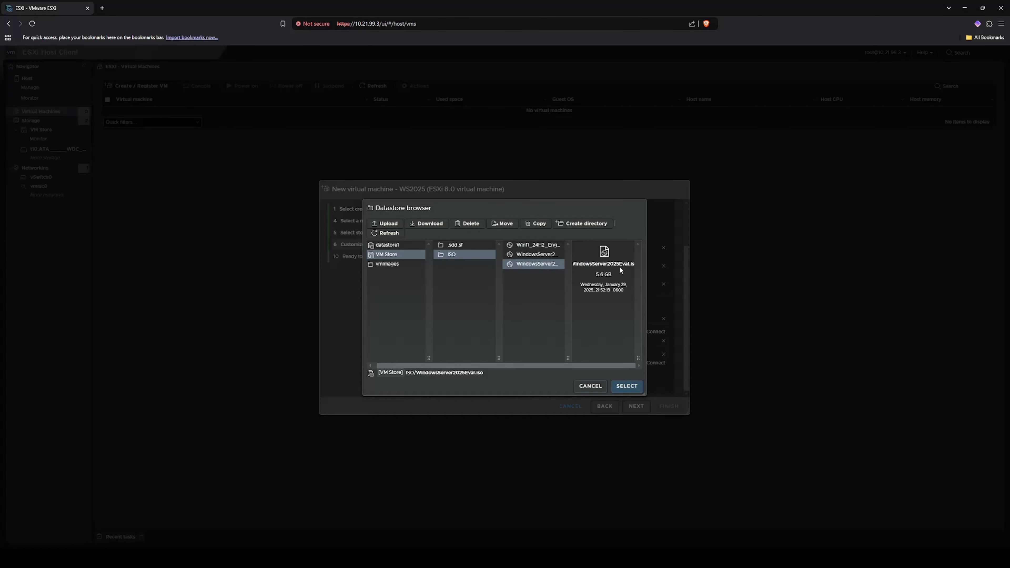
left_click(627, 386)
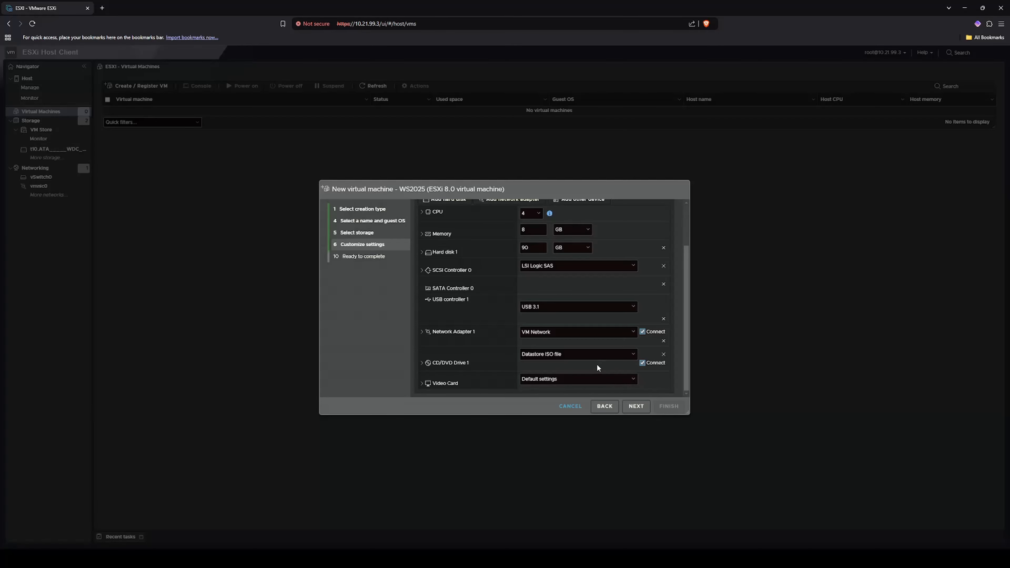
left_click(638, 407)
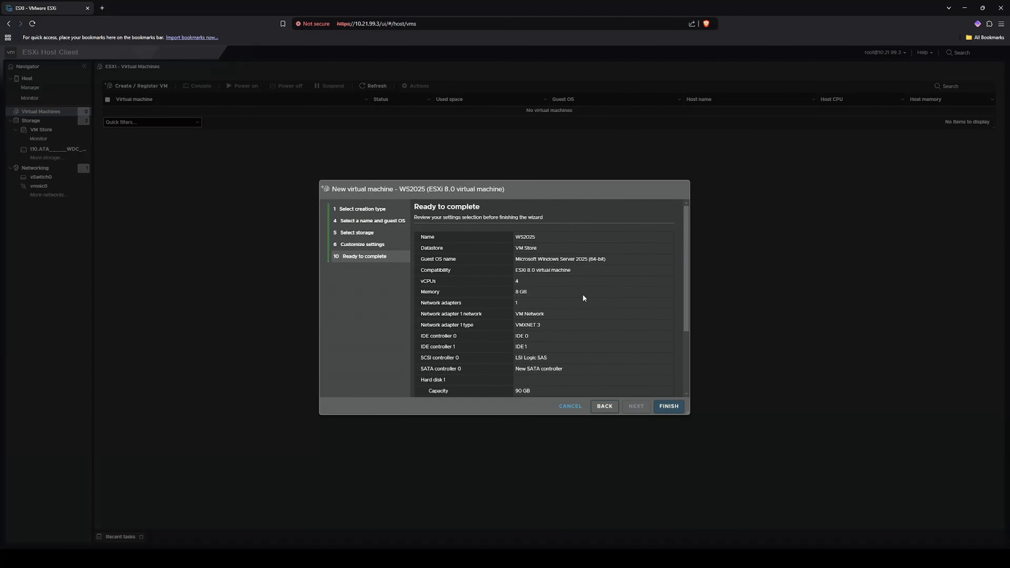
scroll(582, 293, "down", 3)
Step: Finish the wizard to create WS2025, then open WS2025 from the Virtual Machines list
left_click(662, 406)
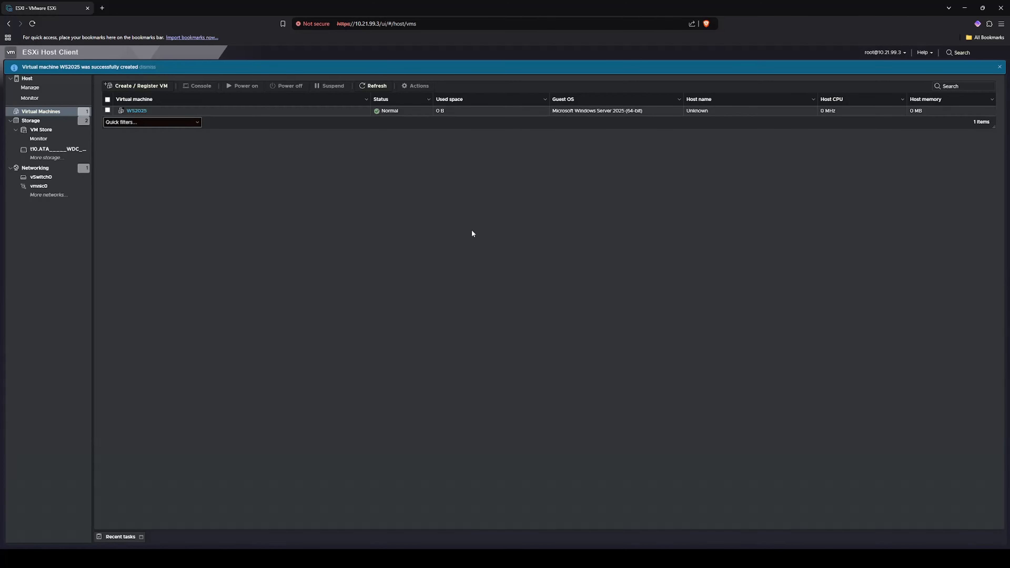
left_click(137, 111)
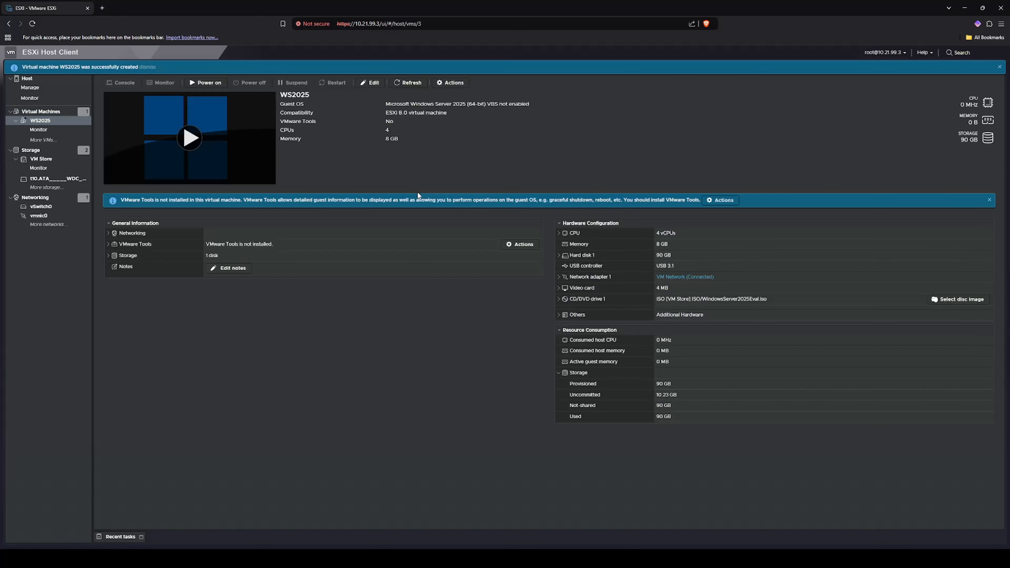
Step: Power on WS2025 and open its console in the middle of the page
left_click(209, 83)
left_click(194, 176)
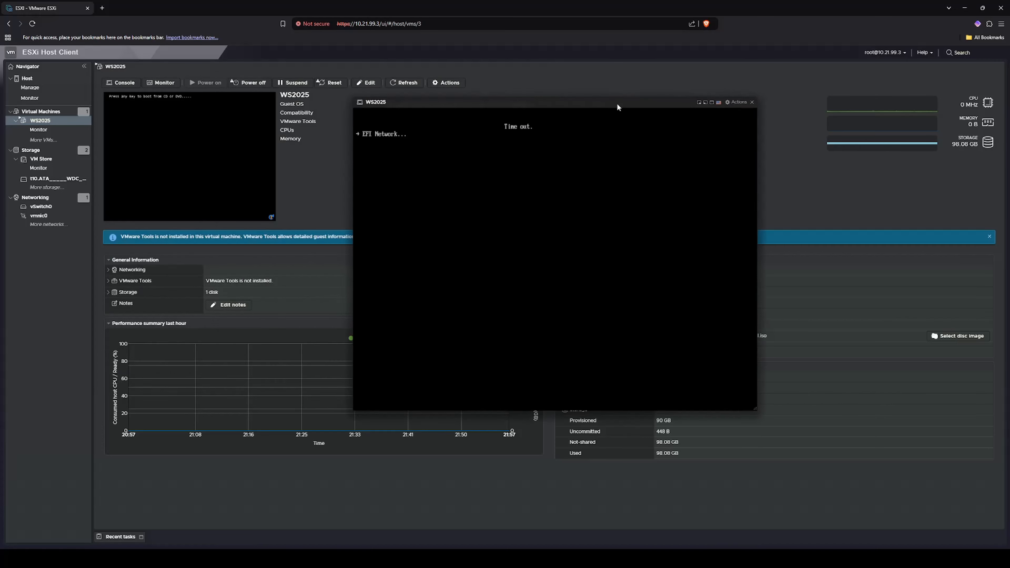
left_click_drag(606, 102, 574, 153)
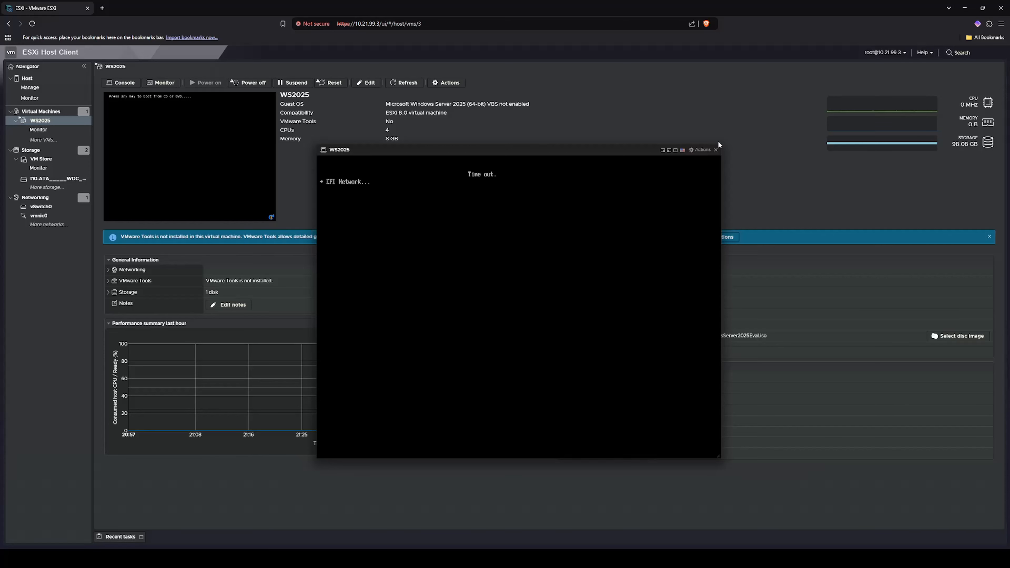
Step: Send Ctrl-Alt-Delete to restart the guest and boot it from the Windows Server 2025 ISO
left_click(700, 150)
mouse_move(727, 220)
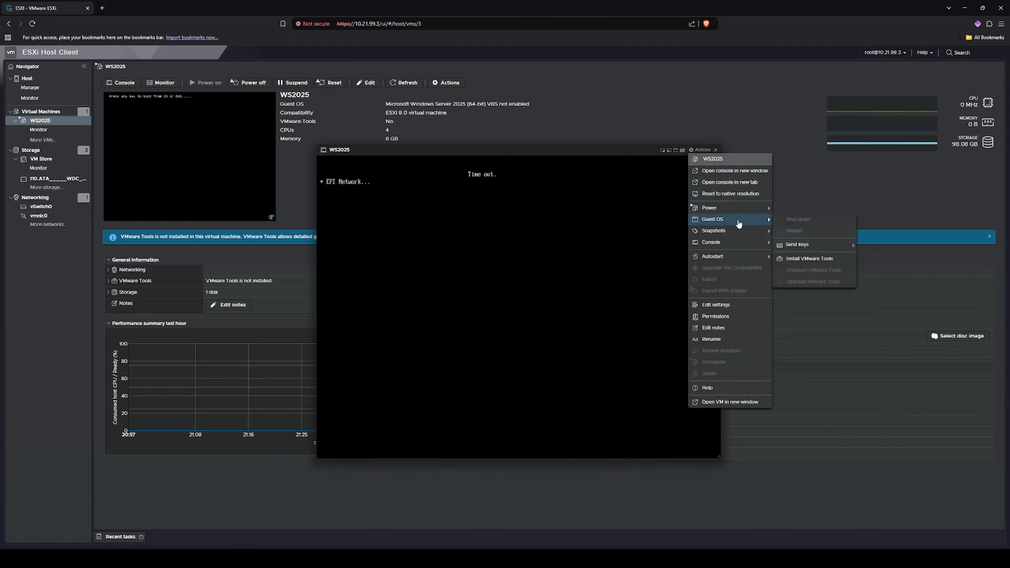
mouse_move(814, 250)
left_click(884, 245)
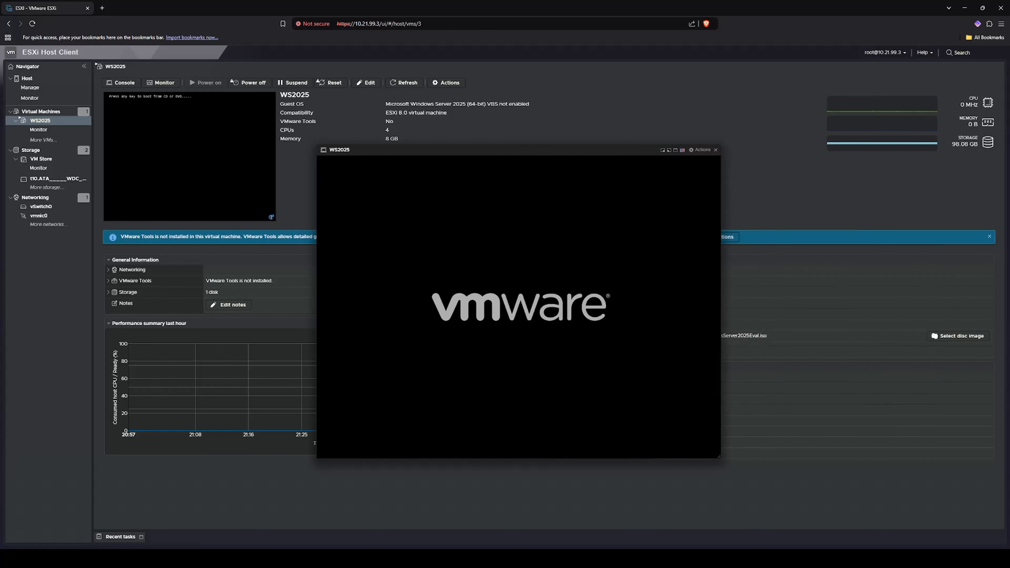
key("Return")
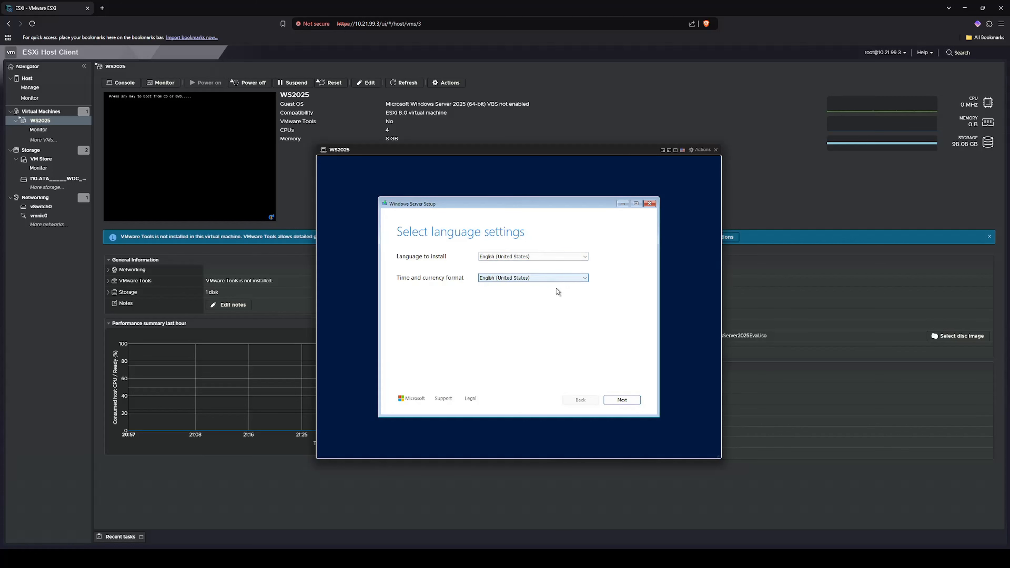
Step: Keep English language and US keyboard, and agree to a clean install that erases the disk
left_click(631, 400)
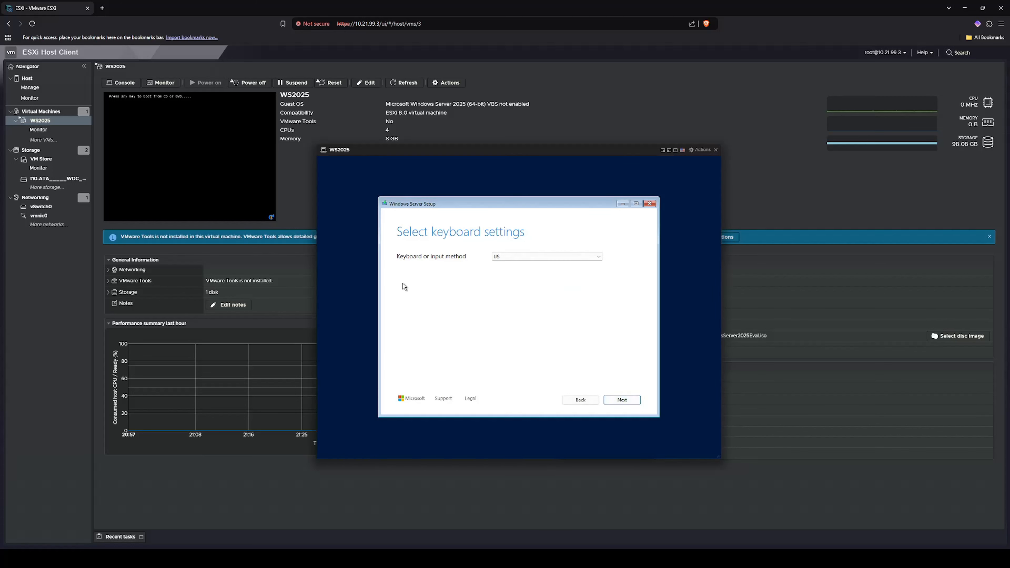
left_click(625, 399)
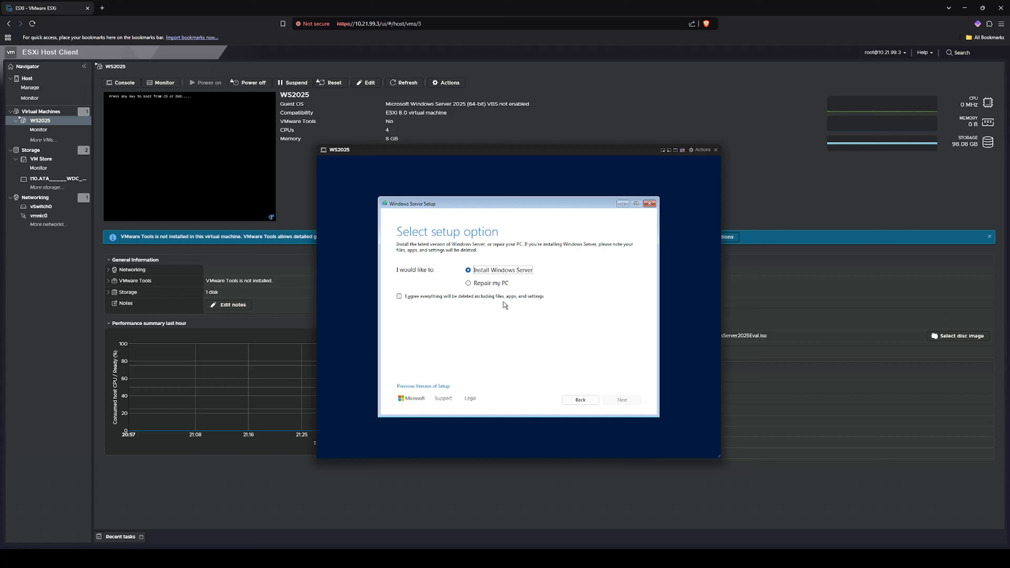
left_click(397, 297)
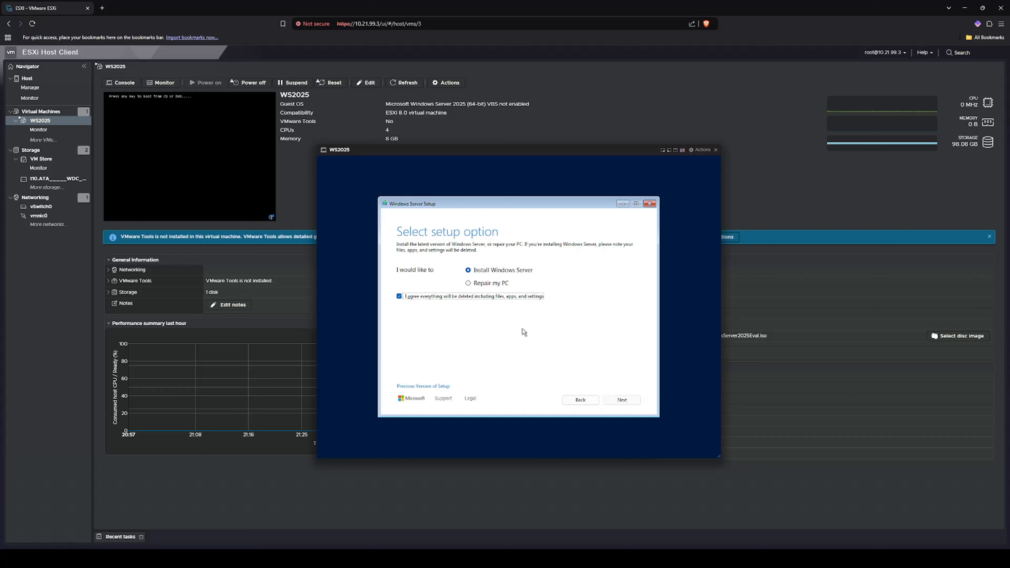
left_click(621, 399)
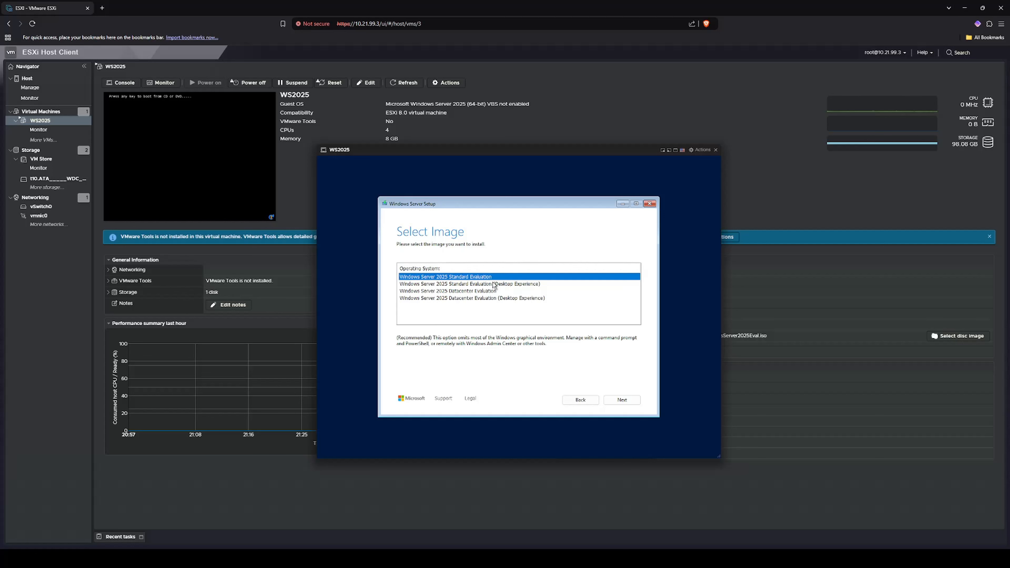
Step: Choose Standard Evaluation (Desktop Experience) and accept the licence terms
left_click(462, 285)
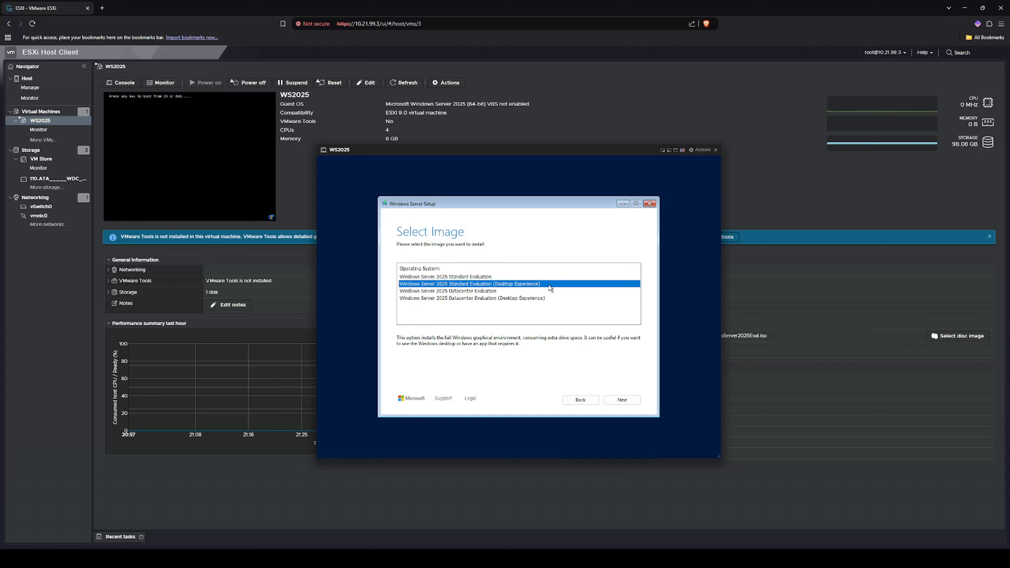
left_click(622, 399)
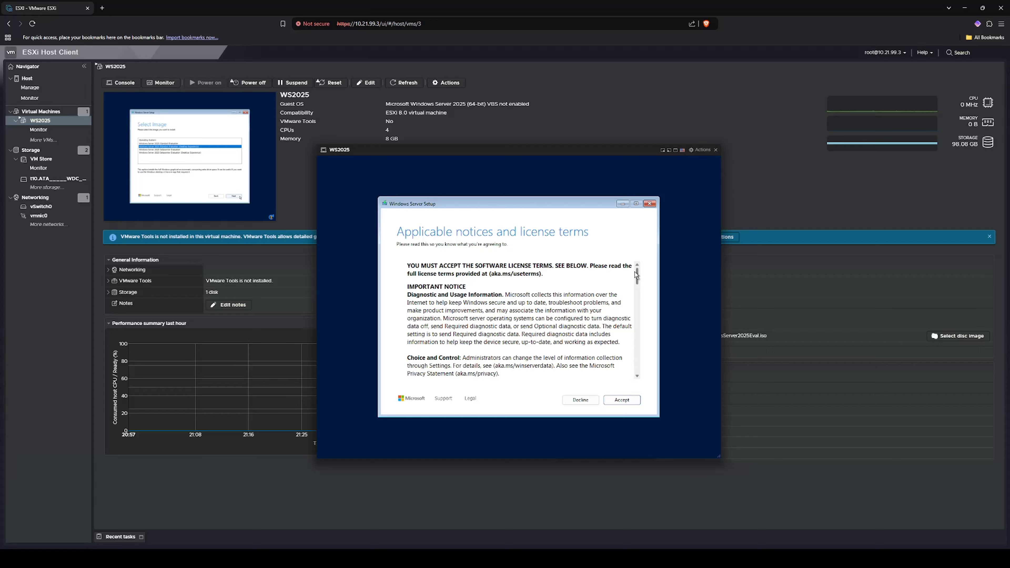
left_click_drag(637, 276, 638, 368)
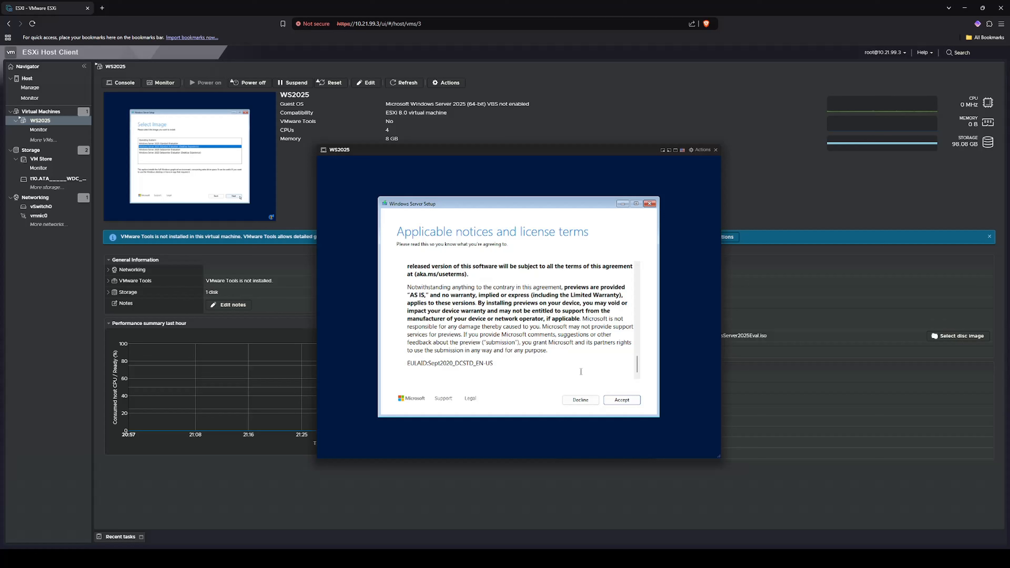
left_click(622, 401)
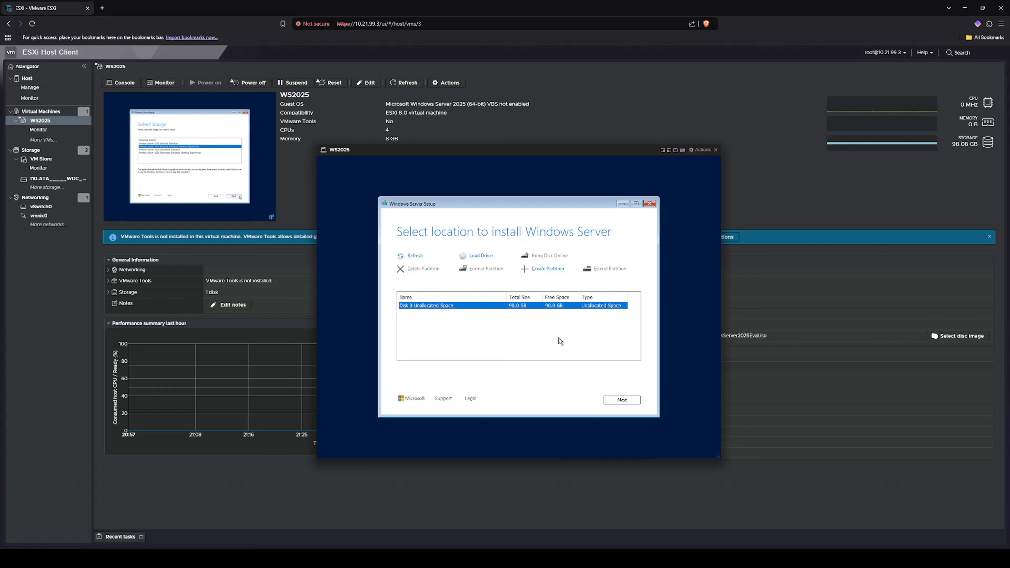
Step: Install Windows Server onto Disk 0's 96 GB unallocated space and let setup run to completion
left_click(622, 401)
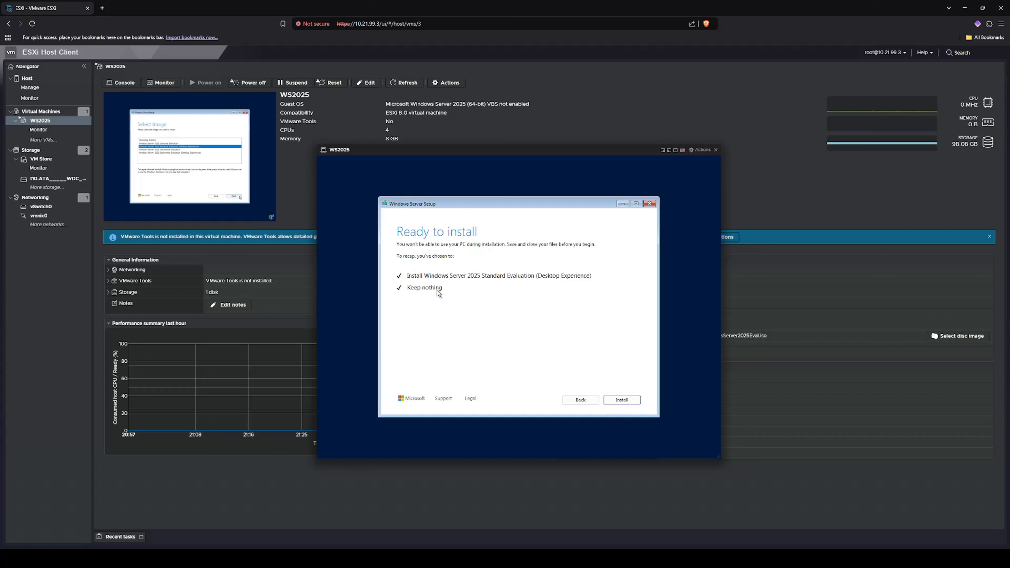
left_click(625, 403)
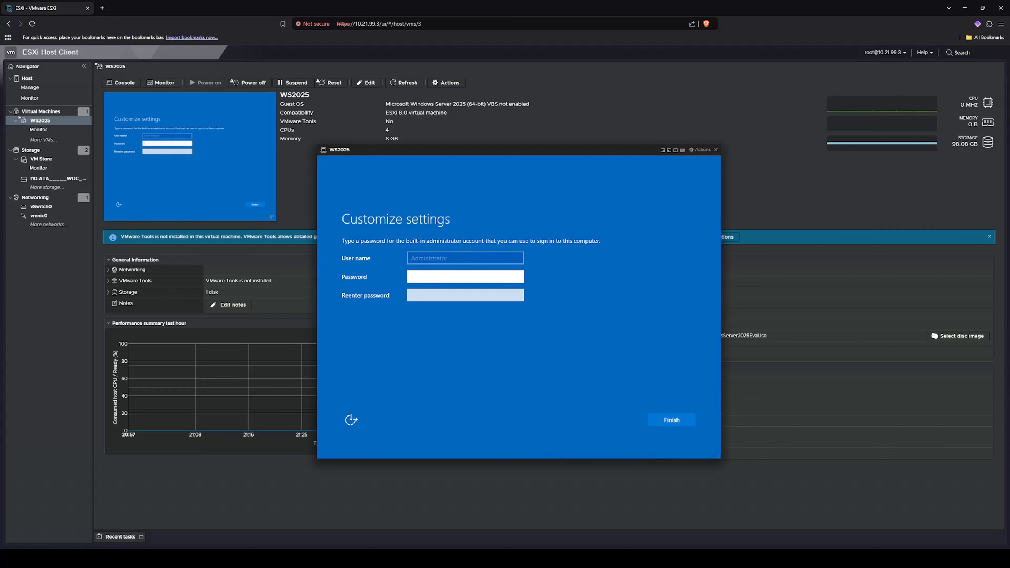
Step: Enter and confirm the Administrator account password, then finish setup
type("sw0r")
key("Tab")
type("••••••••••")
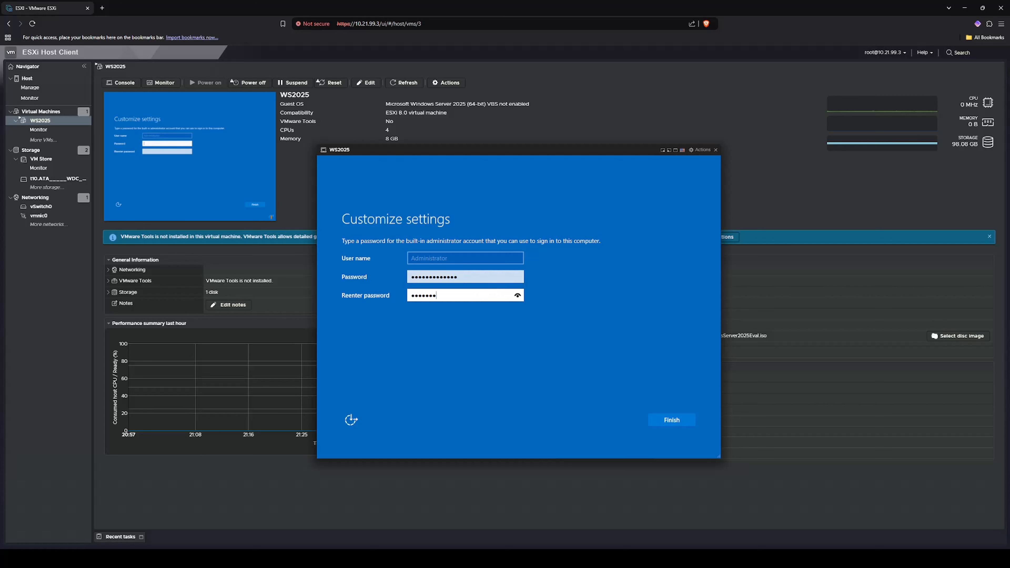
key("Return")
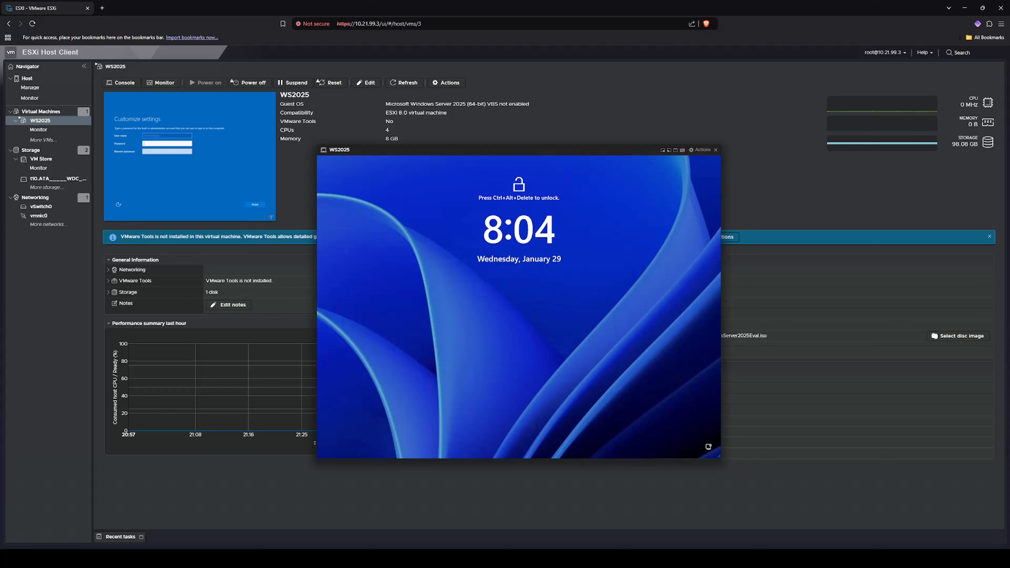
Step: Send Ctrl-Alt-Delete to the guest and sign in as Administrator with the account password
left_click(700, 149)
mouse_move(716, 219)
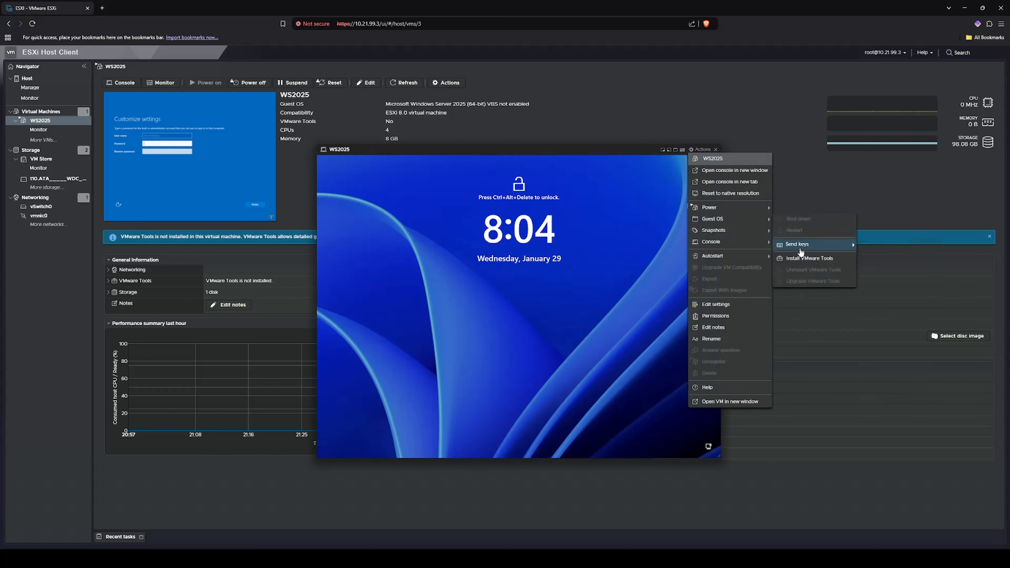
mouse_move(797, 244)
left_click(881, 245)
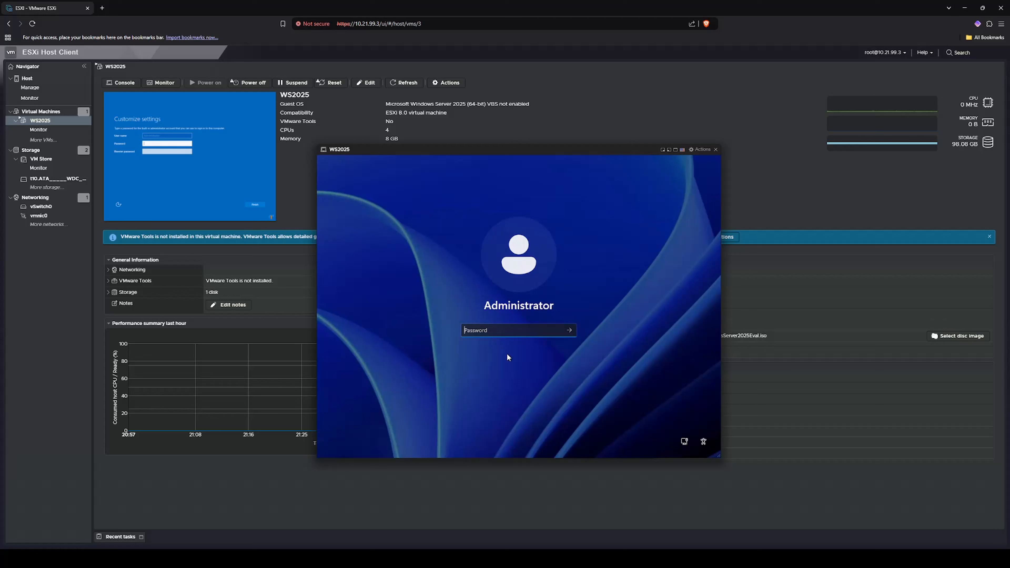
type("••••••••••")
key("Return")
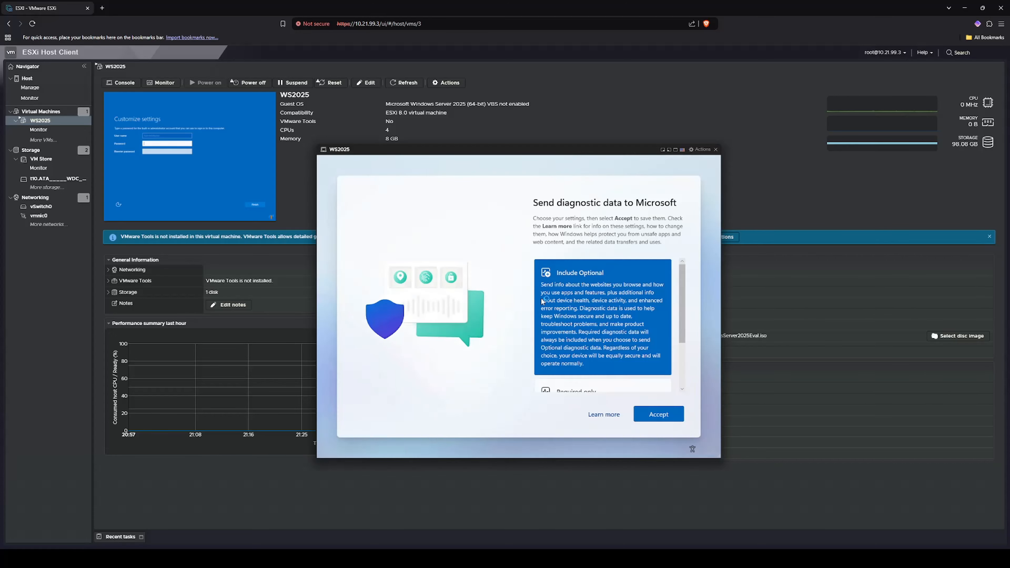
Step: Accept sending Required only diagnostic data
left_click_drag(682, 289, 670, 346)
left_click(609, 342)
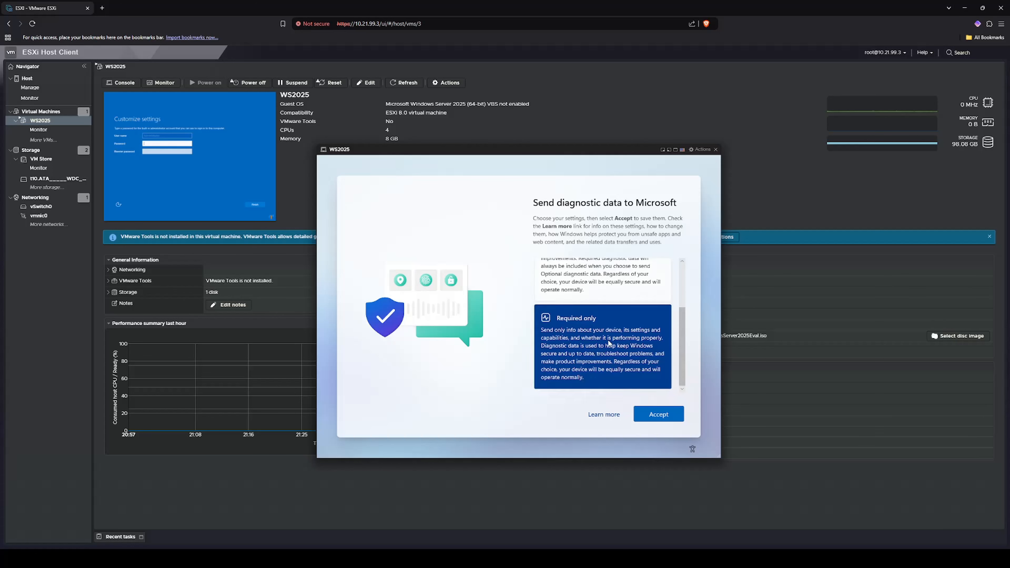
left_click(662, 414)
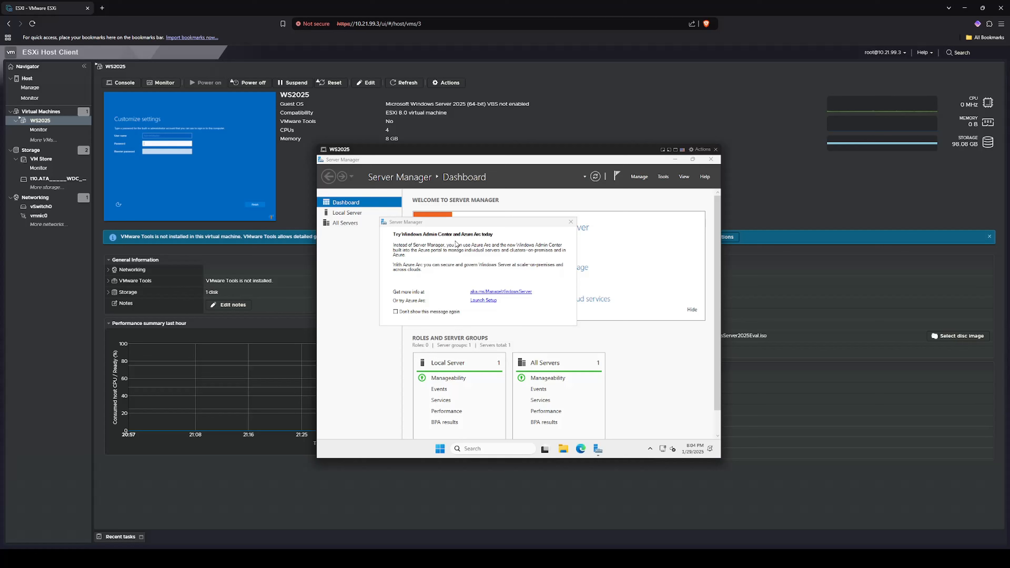
Step: Dismiss the Windows Admin Center notice, minimize Server Manager, and move the USB icon into the visible tray
left_click(570, 222)
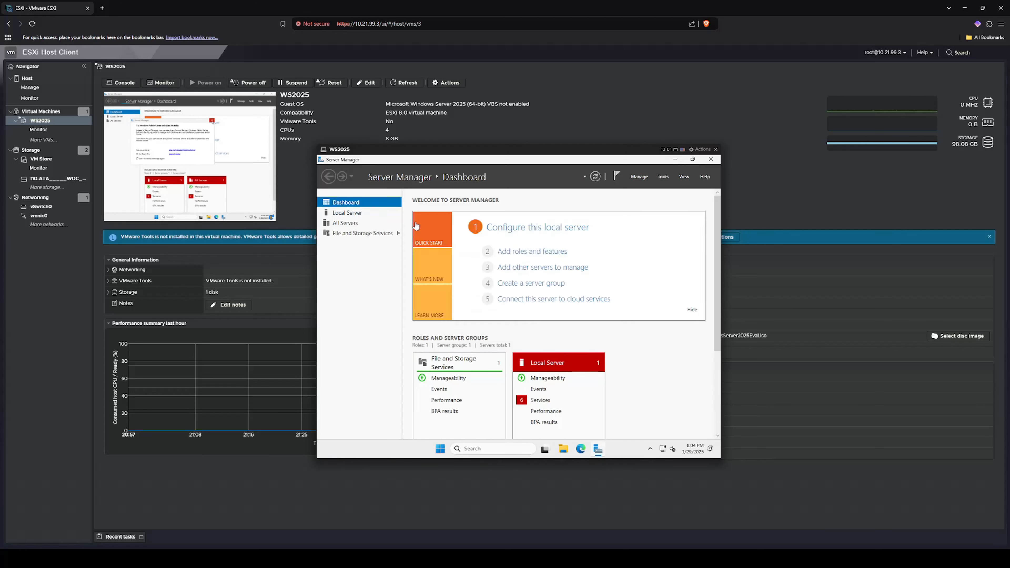
left_click(674, 159)
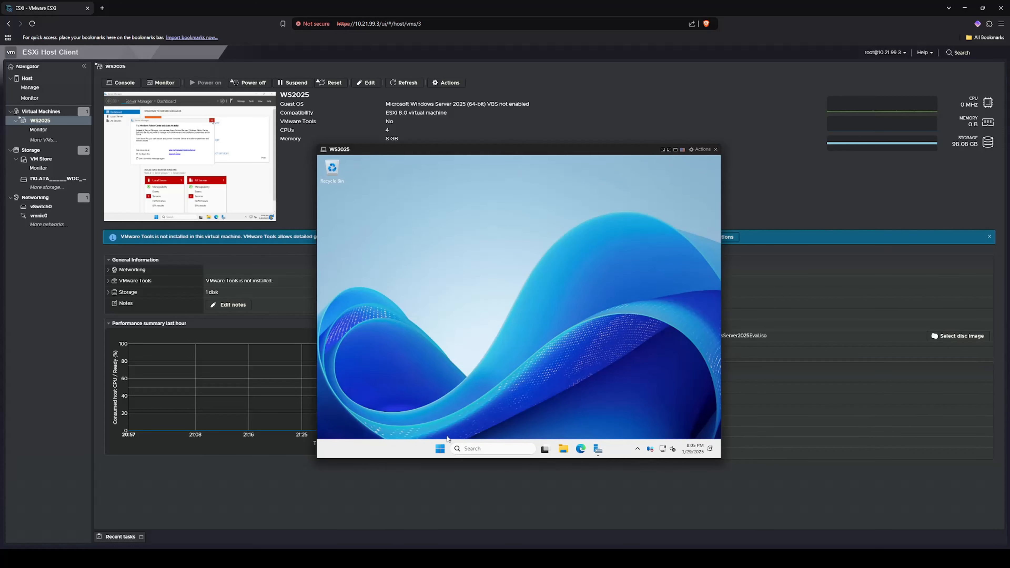
left_click(441, 449)
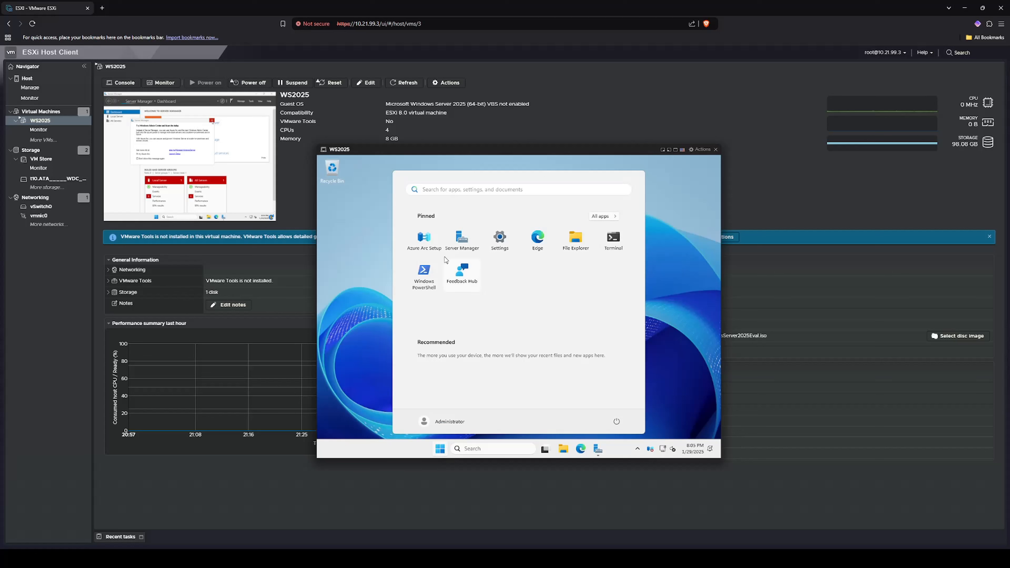
left_click(637, 448)
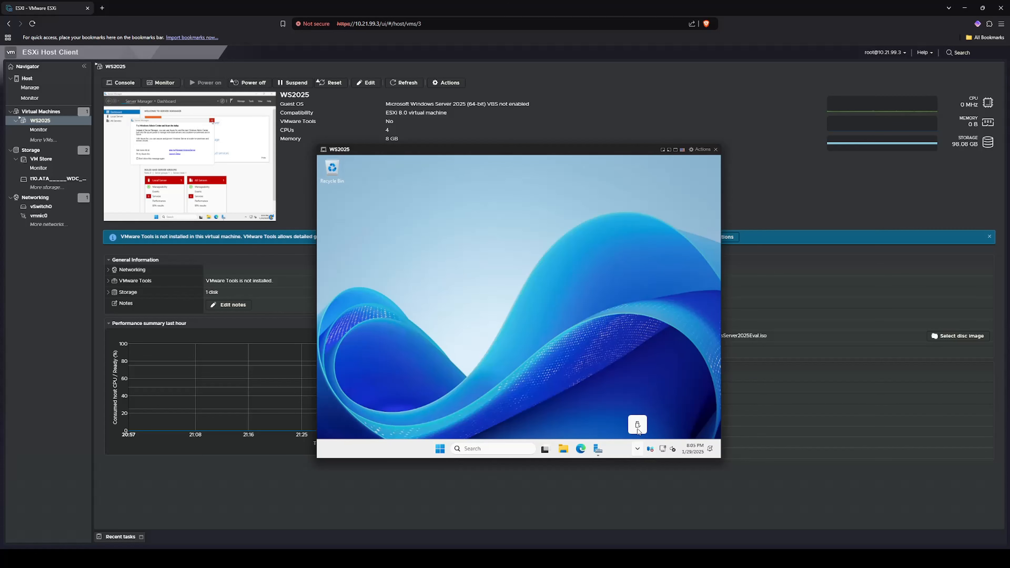
left_click_drag(637, 428, 637, 448)
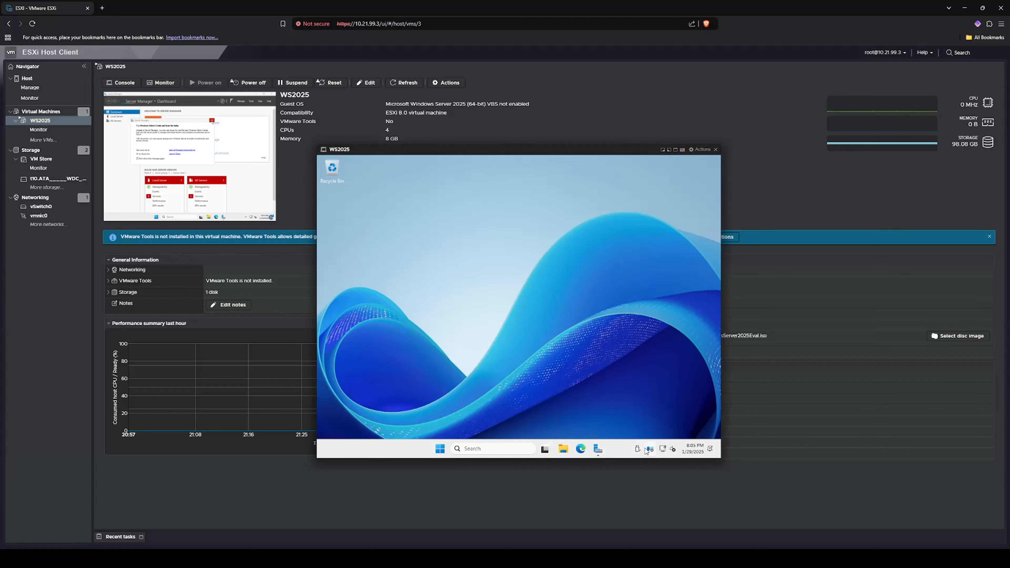